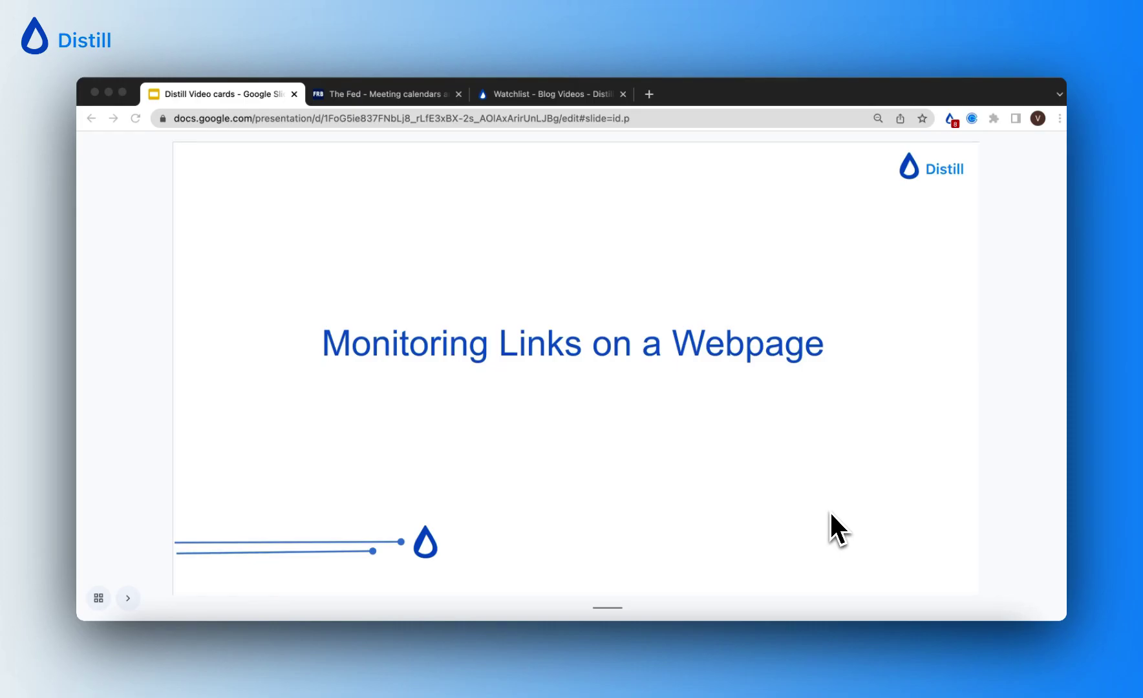
Step: Open the May 3, 2023 FOMC statement PDF in a new tab, skim it, and return to the calendar
click(383, 95)
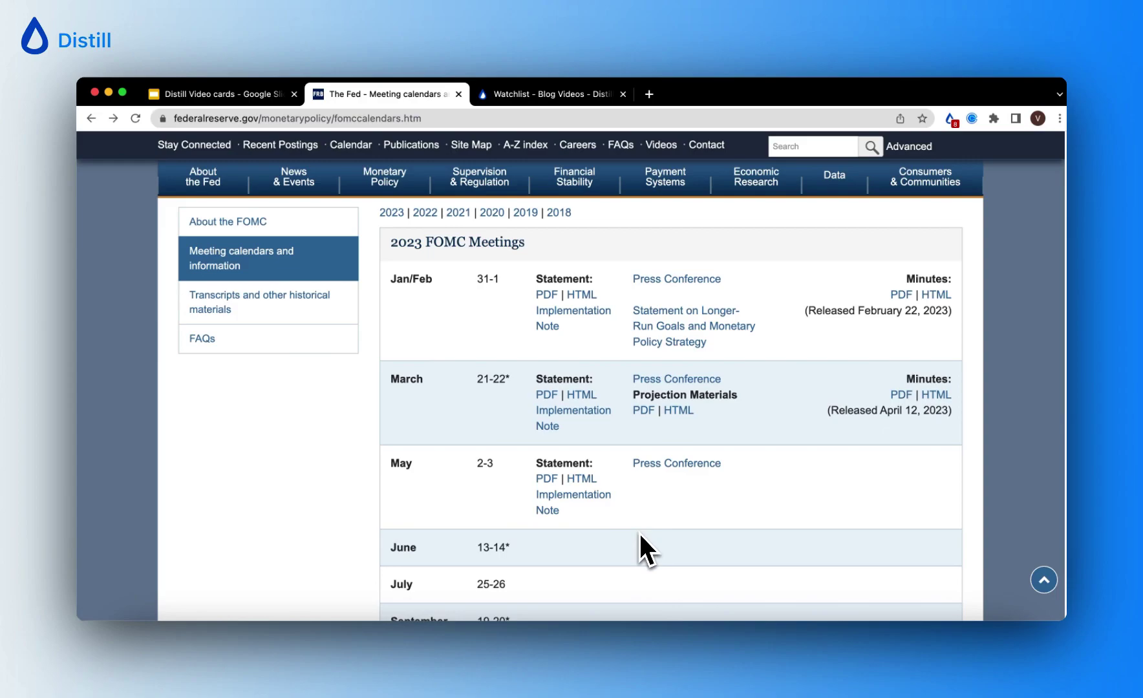
right_click(546, 491)
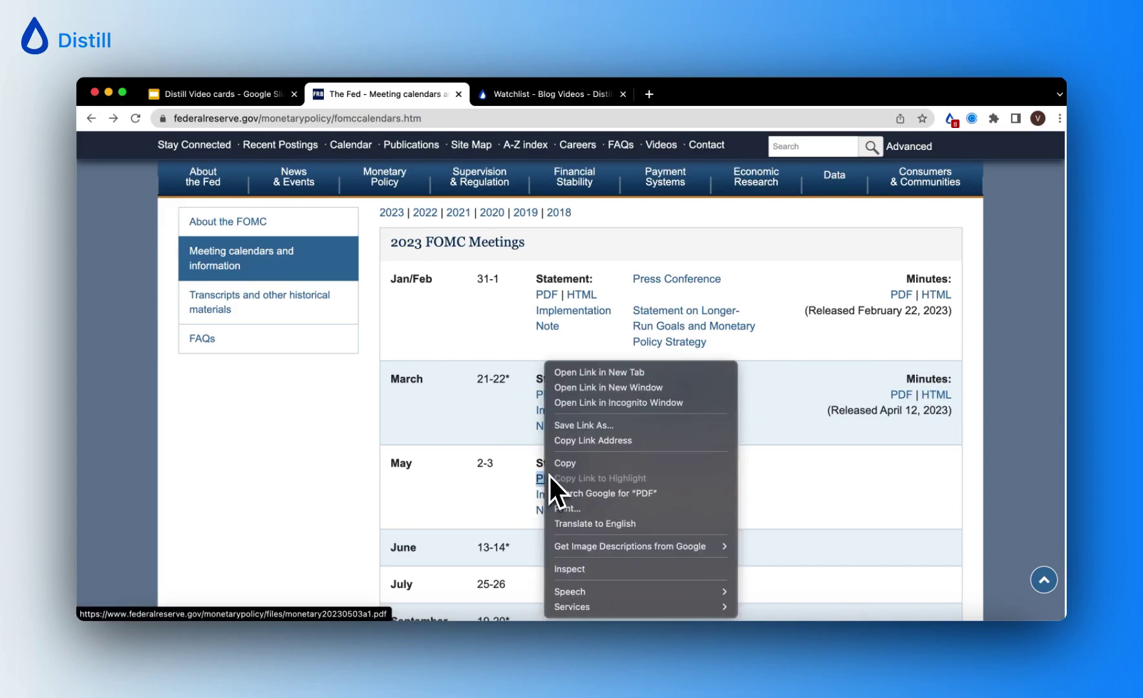
click(587, 373)
click(553, 97)
scroll(596, 410, down, 15)
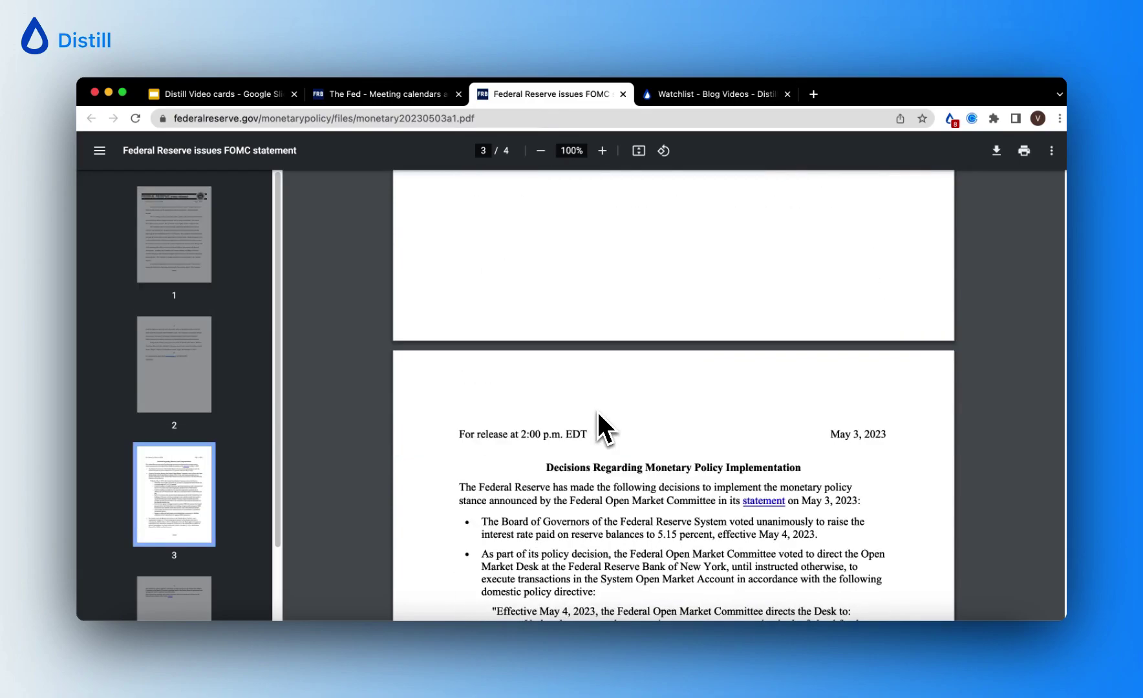
scroll(596, 410, down, 4)
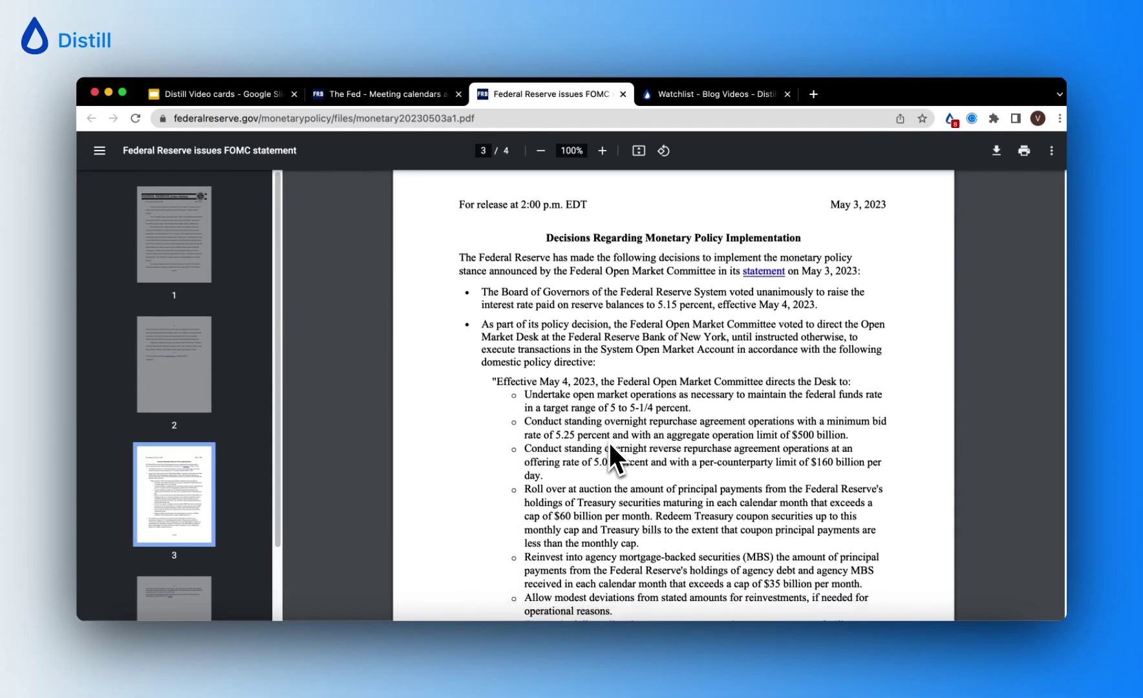
scroll(608, 441, down, 7)
click(406, 96)
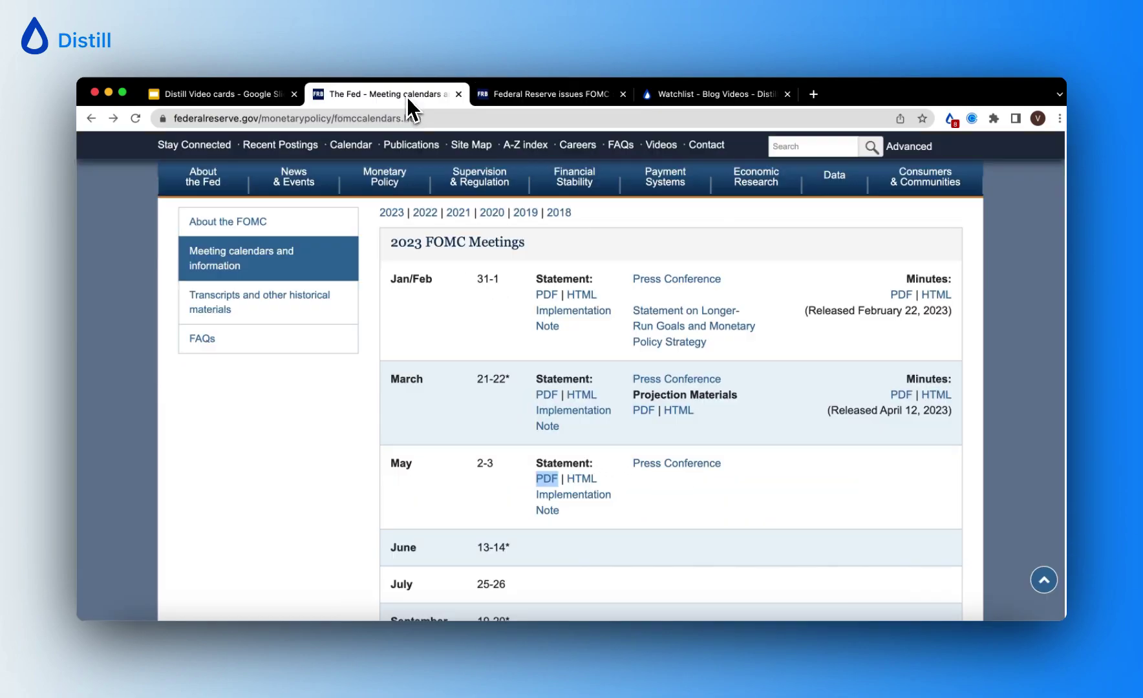
Step: Open the May statement's HTML press release in a new tab, skim it, and return to the calendar
right_click(581, 485)
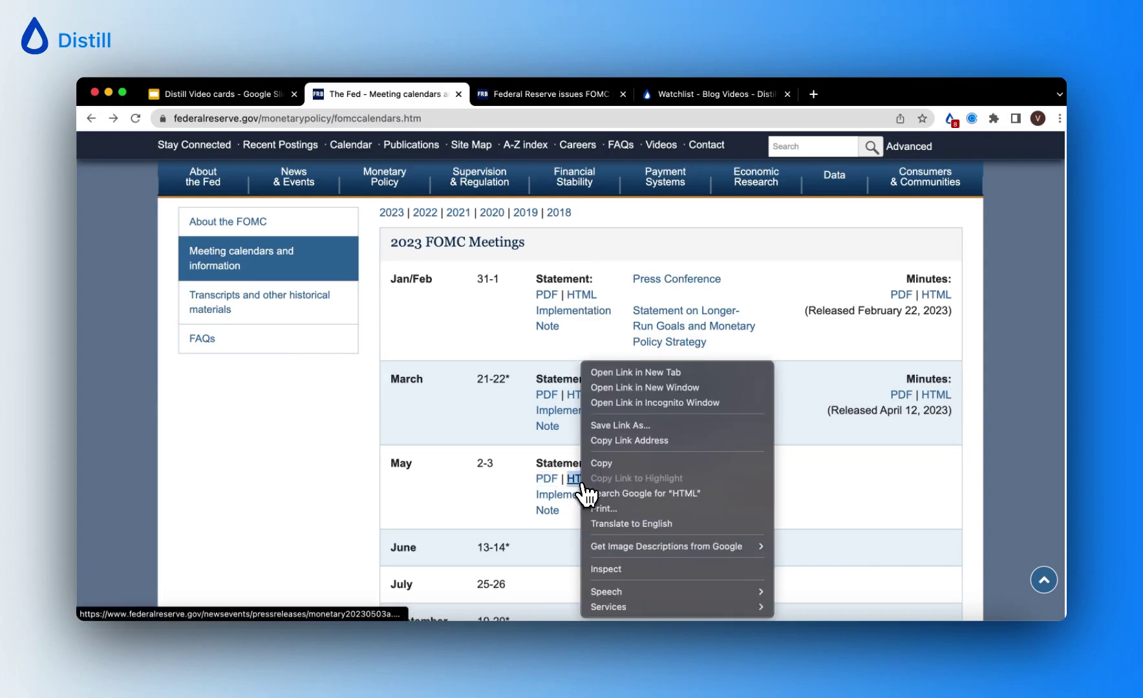
click(615, 377)
click(676, 97)
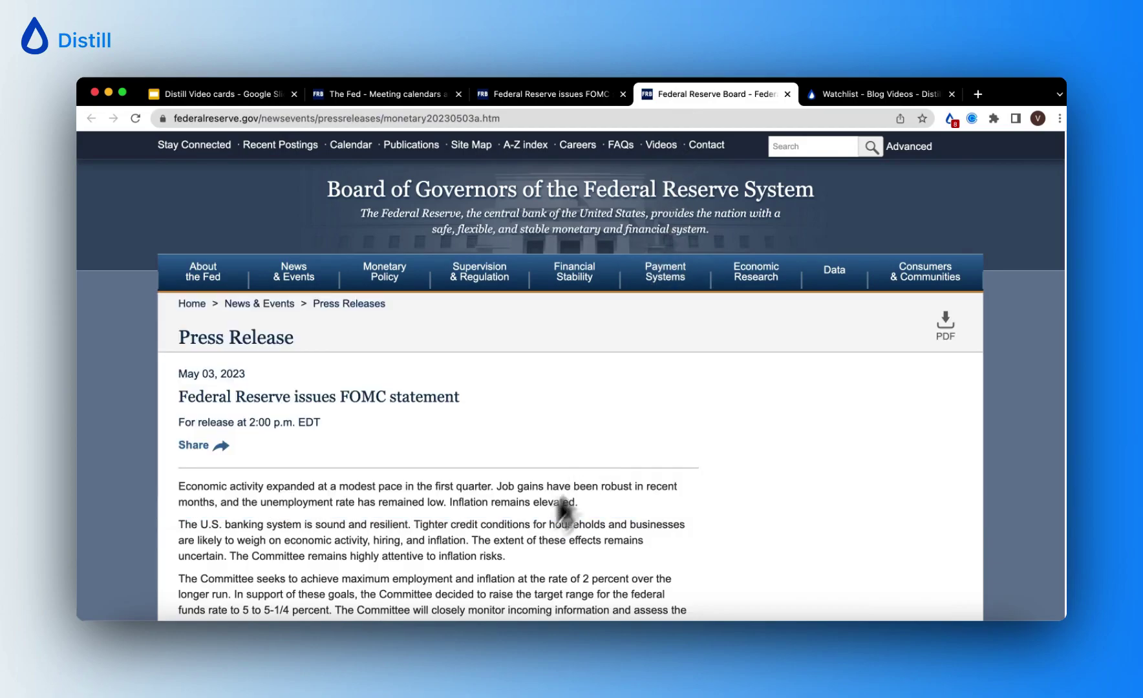
scroll(326, 611, down, 1)
scroll(327, 610, down, 8)
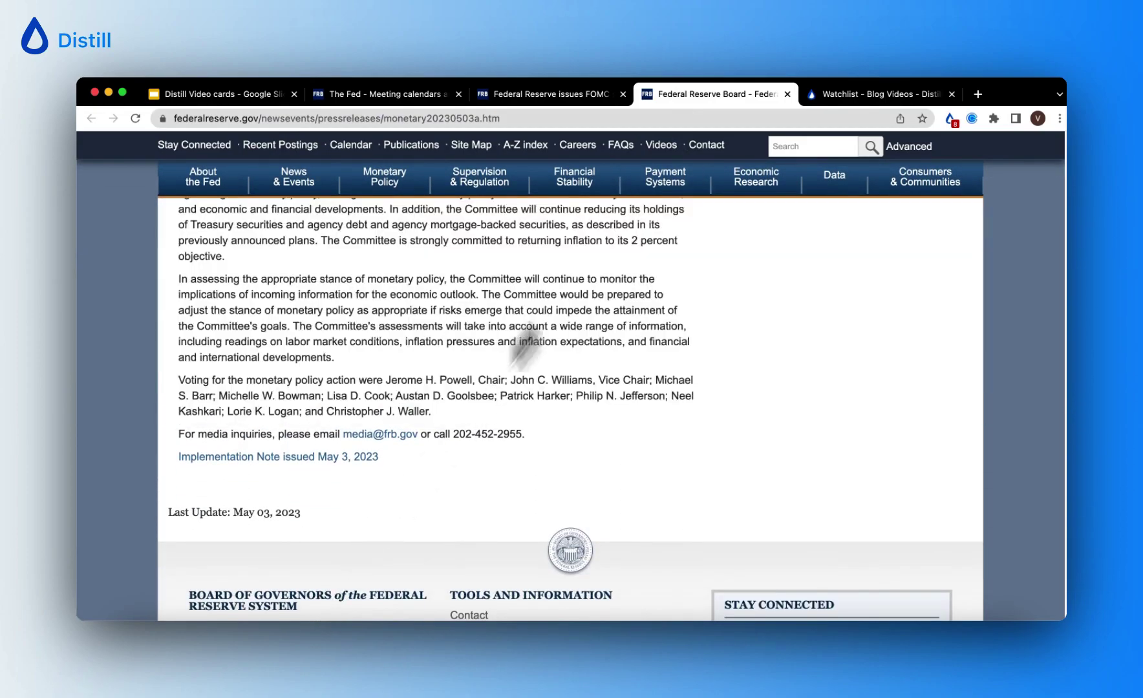
click(574, 94)
click(414, 94)
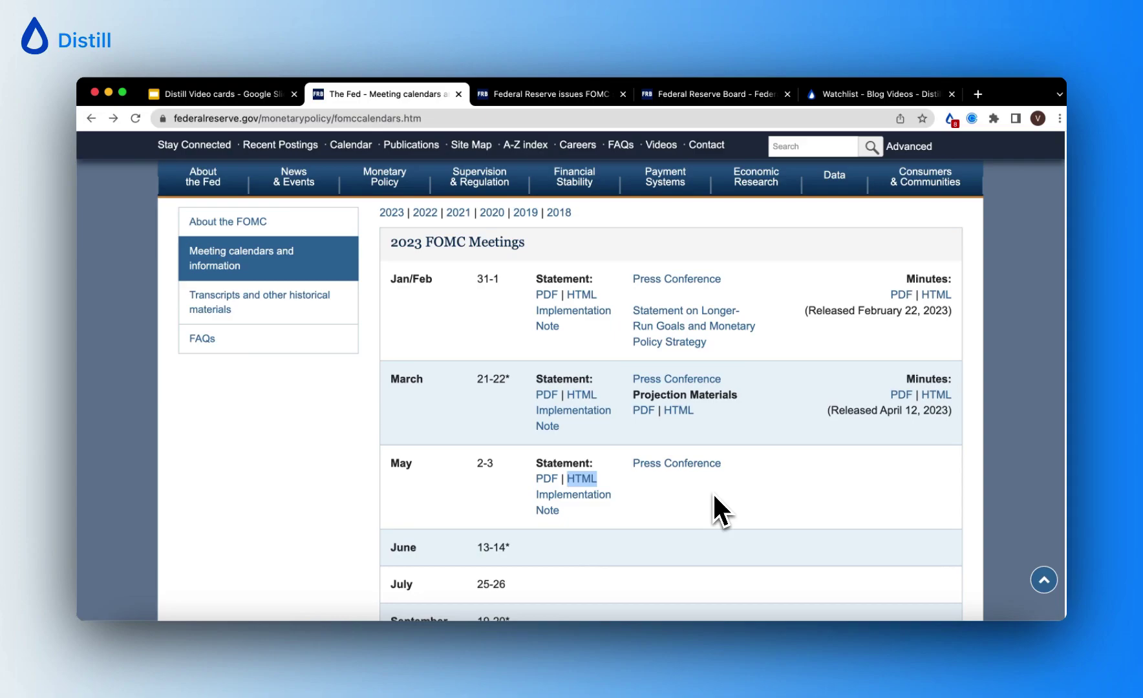
Step: Copy the FOMC calendar URL into a new Distill Webpage monitor and load it
click(454, 118)
key(super+c)
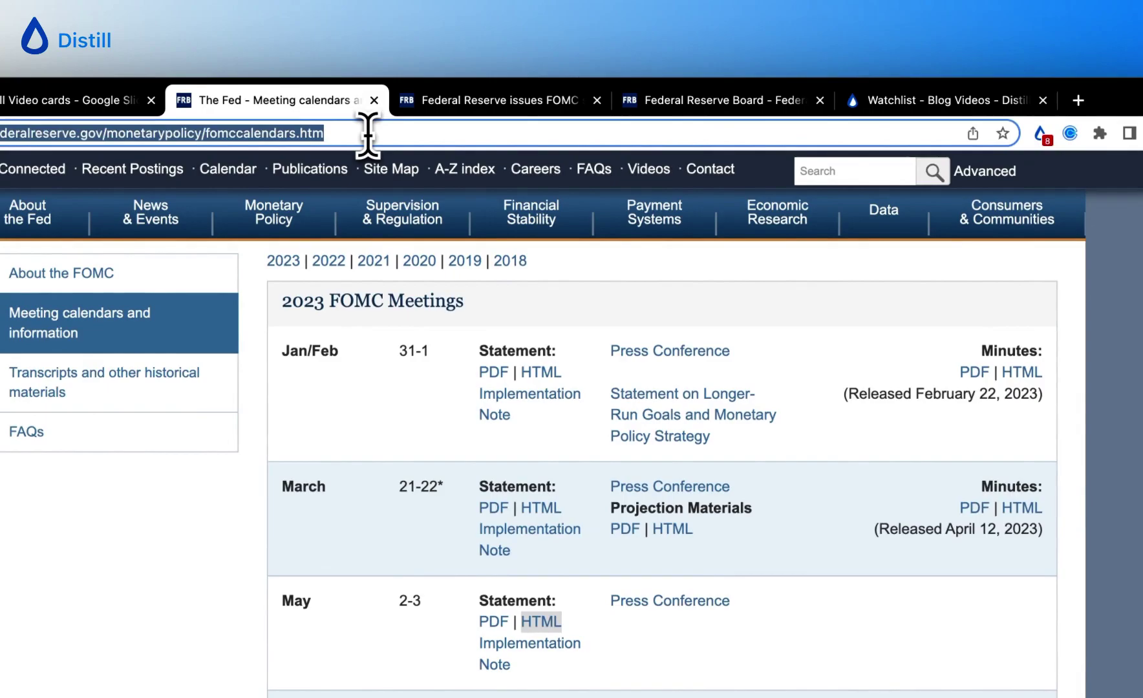
click(889, 103)
click(214, 229)
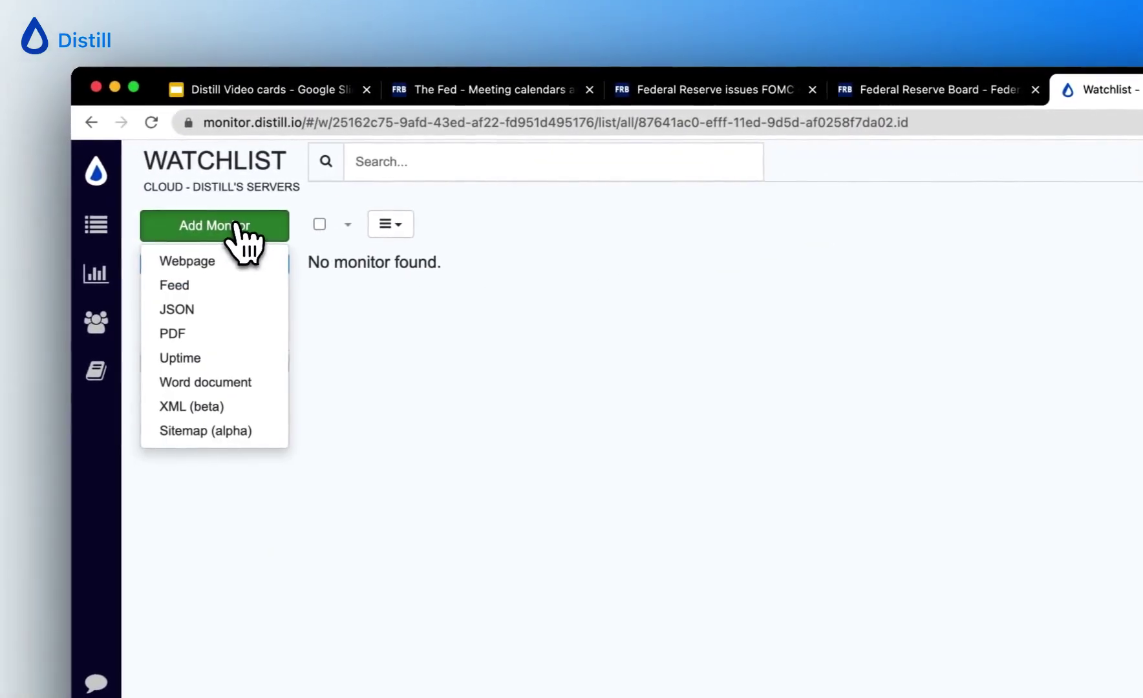
click(237, 264)
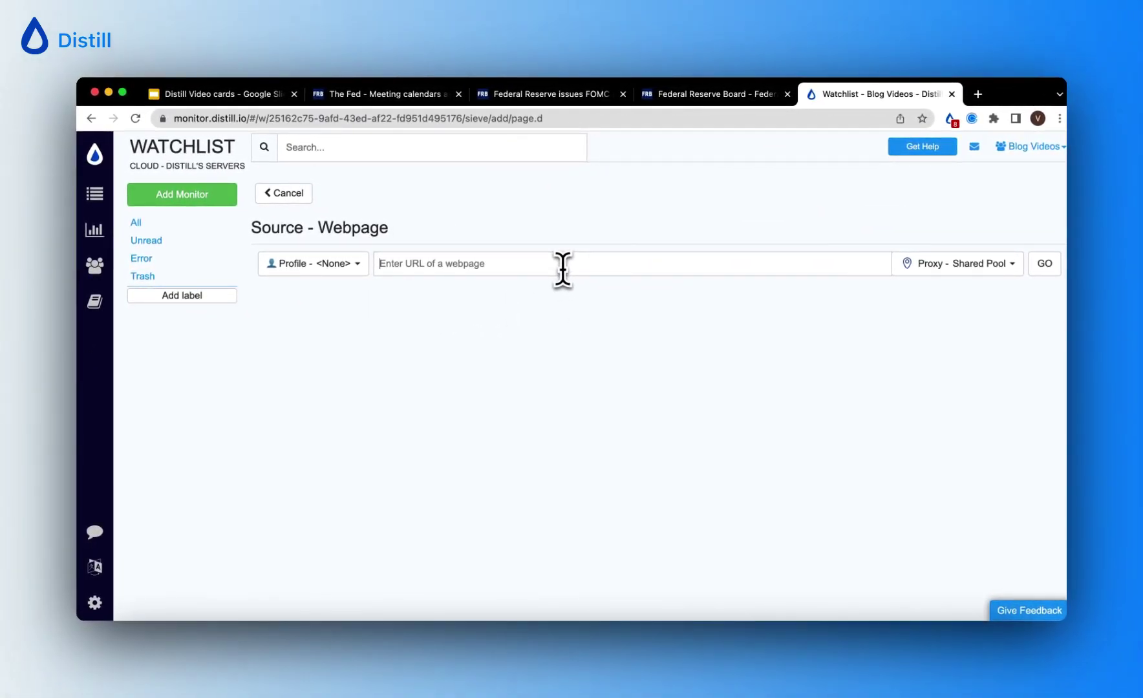
key(super+v)
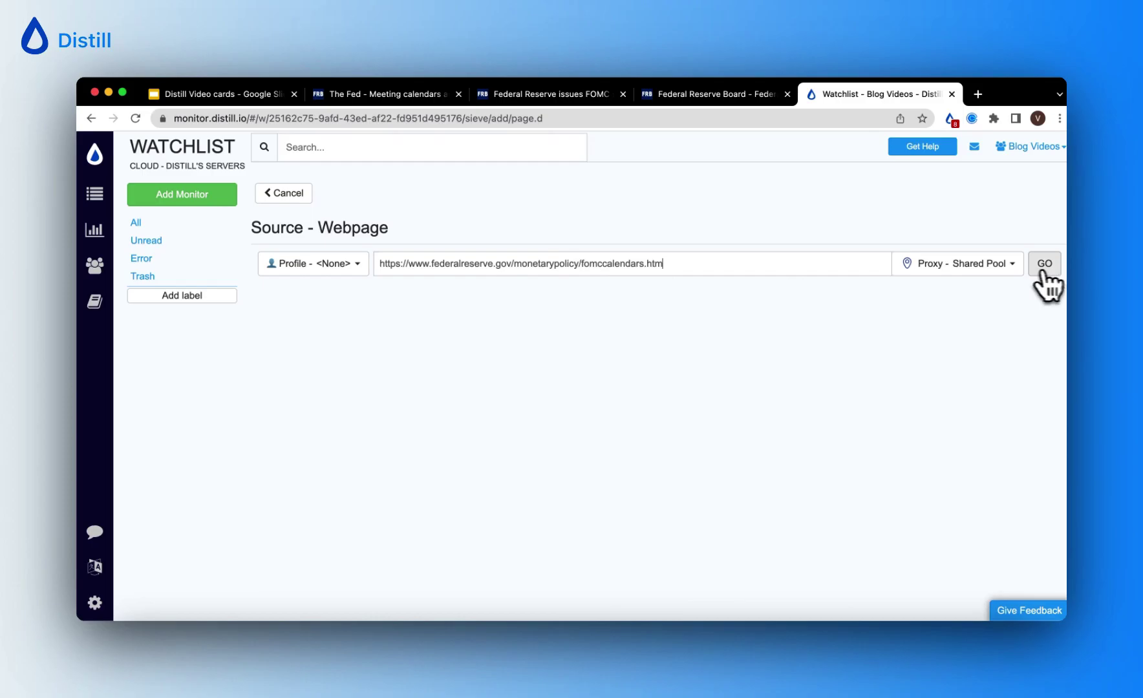
click(1055, 274)
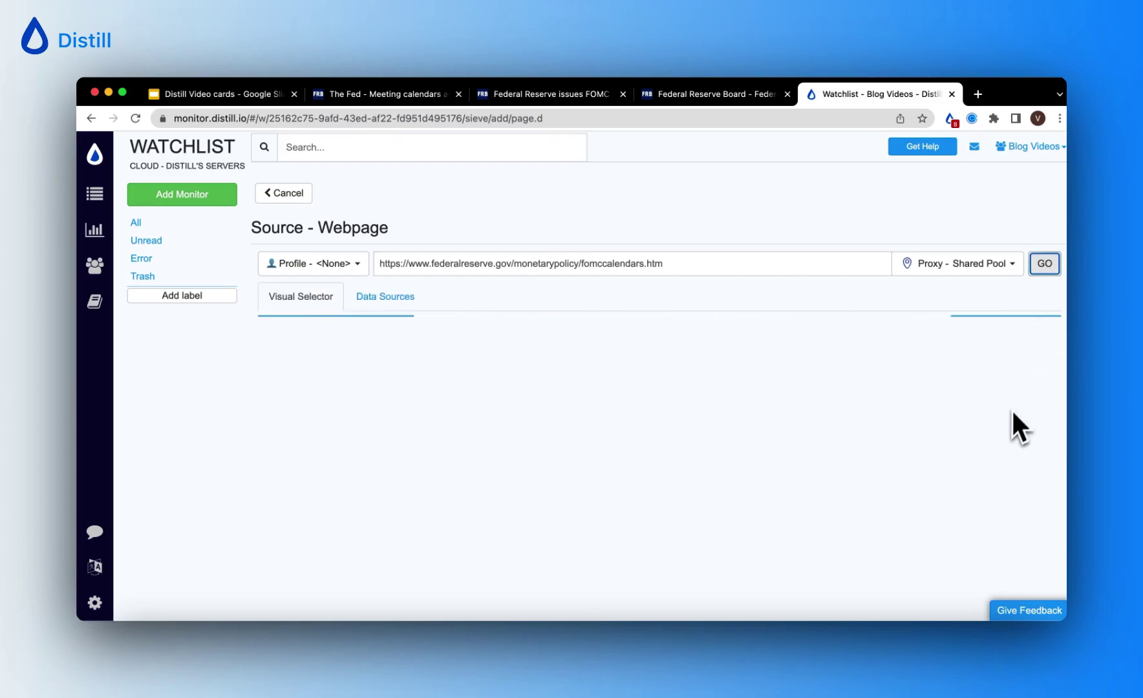
Step: Expand the selector panel and scroll the calendar page down to the May 2–3 meeting row
scroll(1008, 419, down, 1)
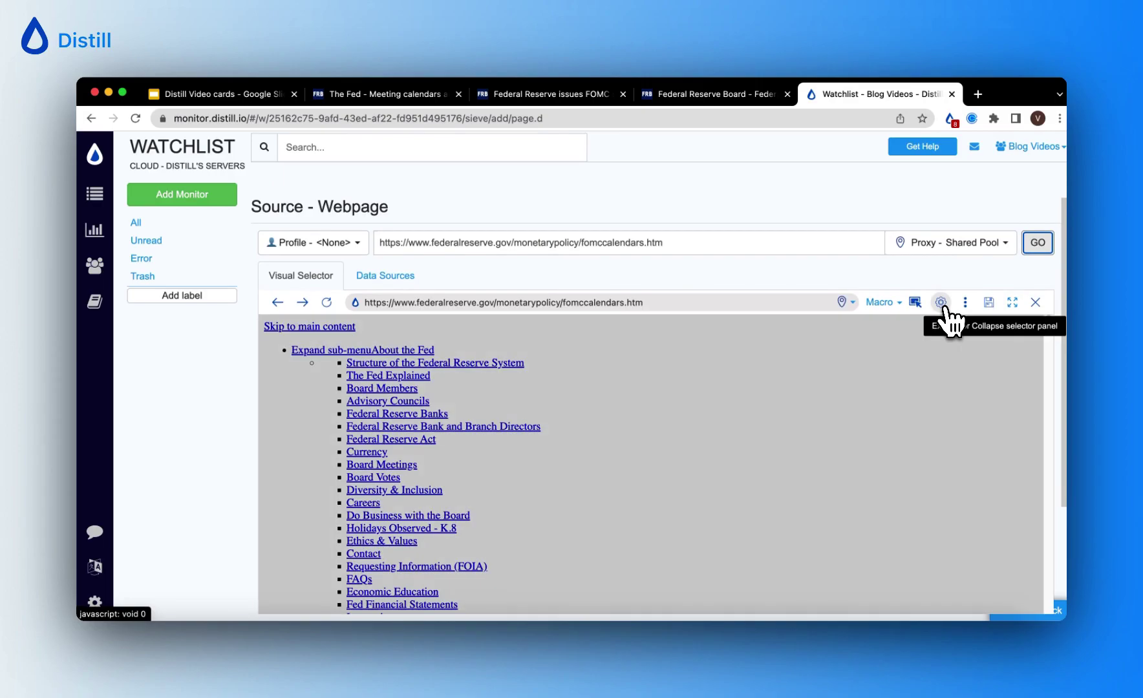
click(942, 306)
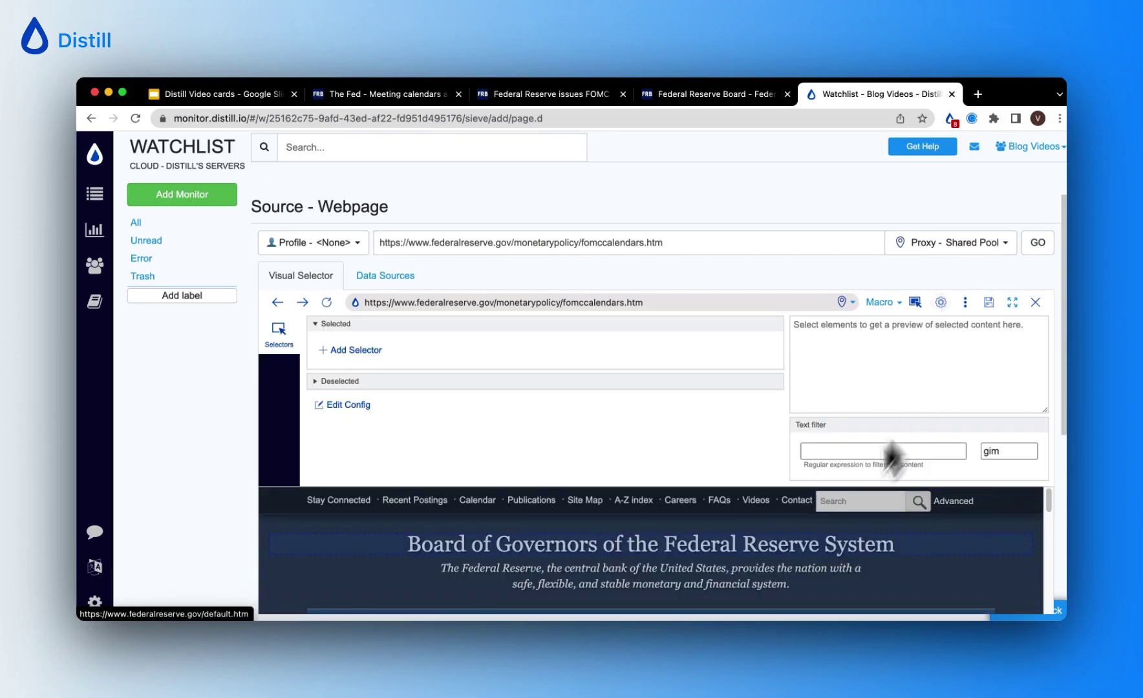
scroll(556, 543, down, 10)
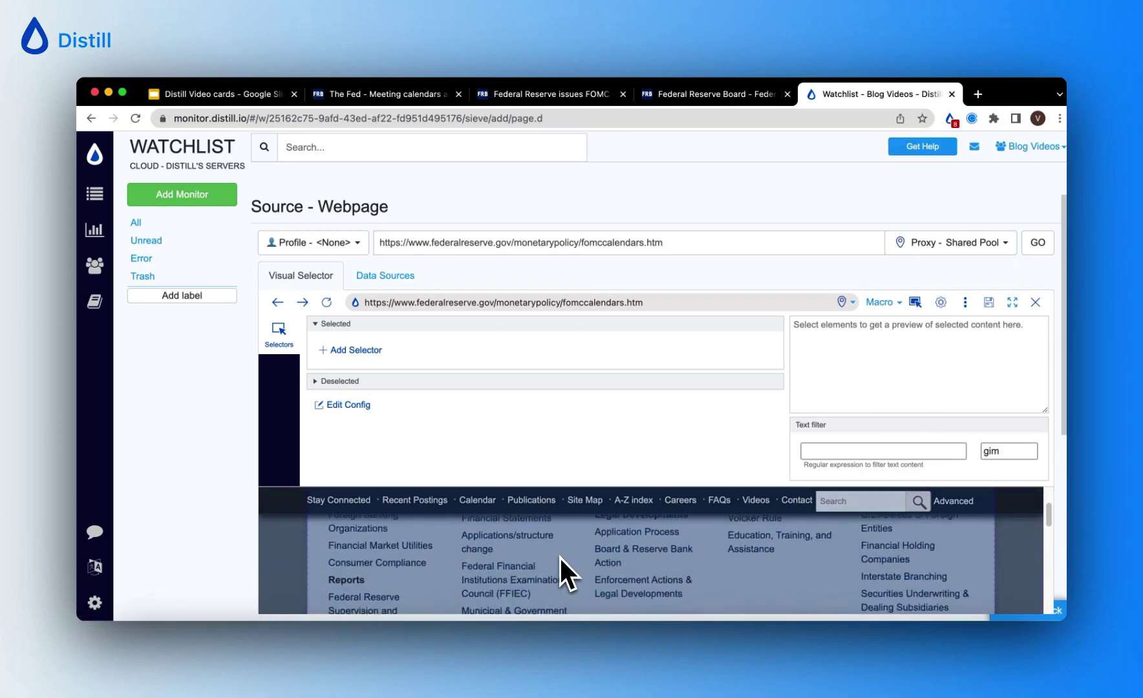
scroll(559, 557, down, 6)
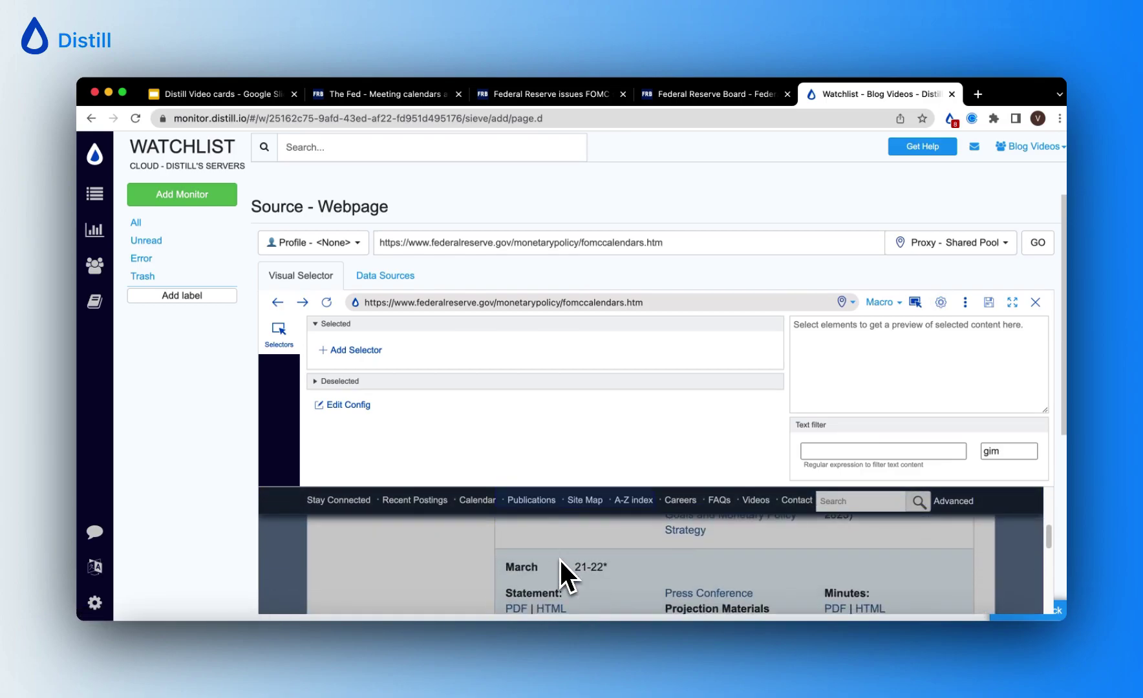
scroll(559, 559, down, 3)
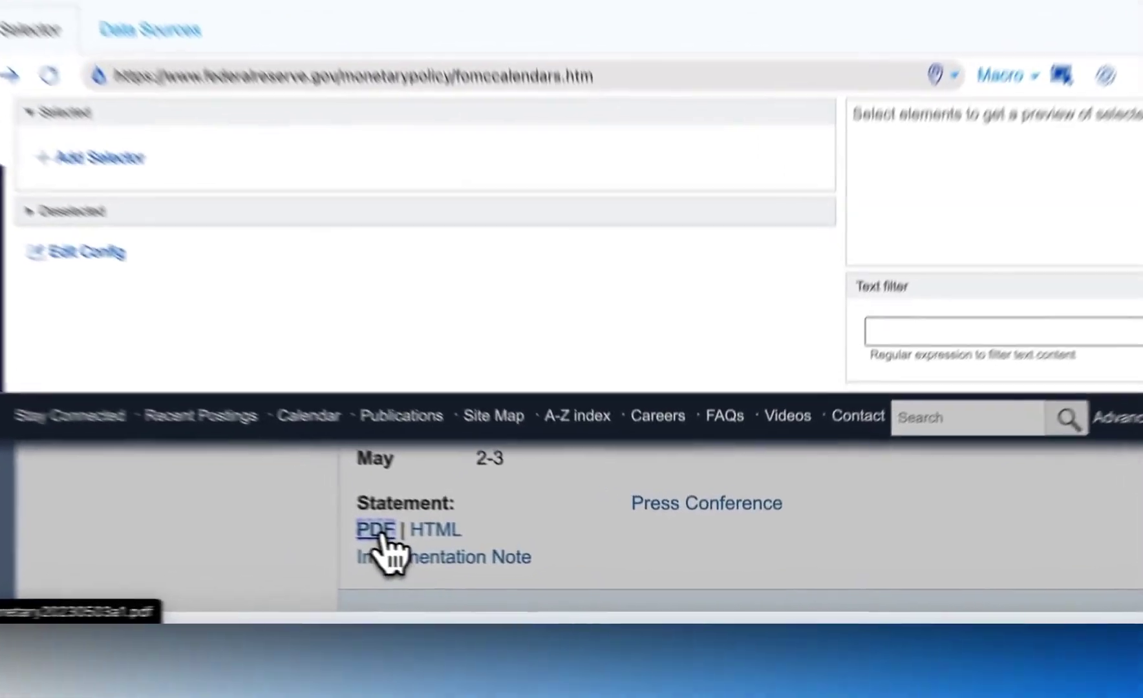
Step: Select the May PDF link and capture its href alongside its text, showing the PDF URL
click(517, 567)
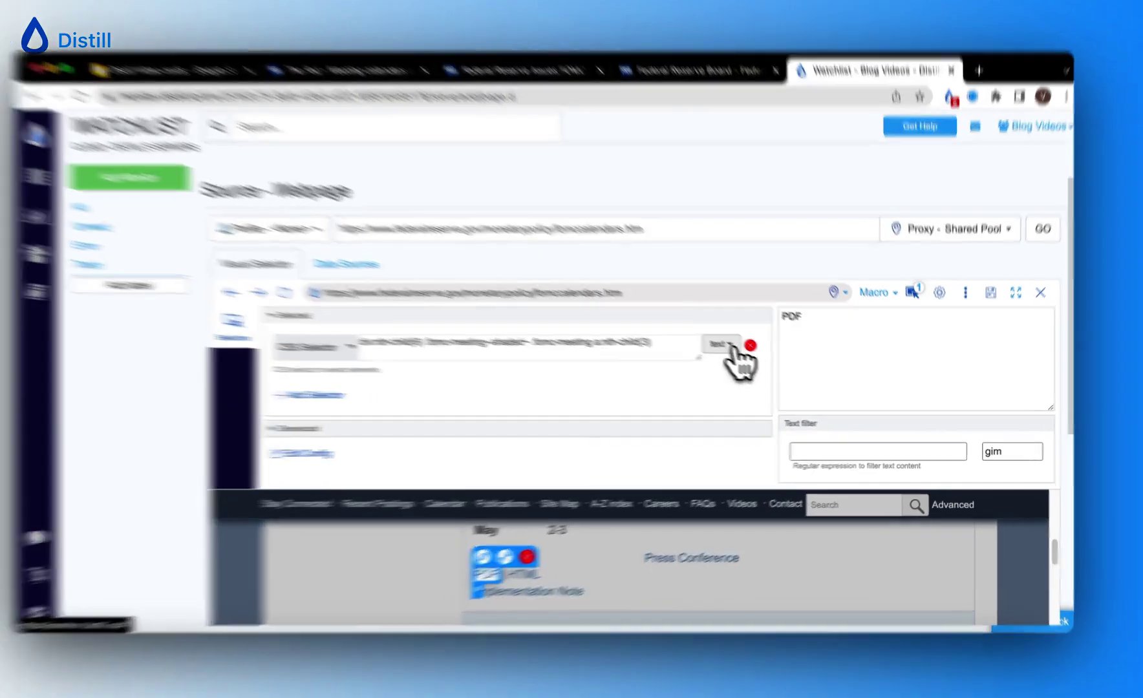
click(737, 351)
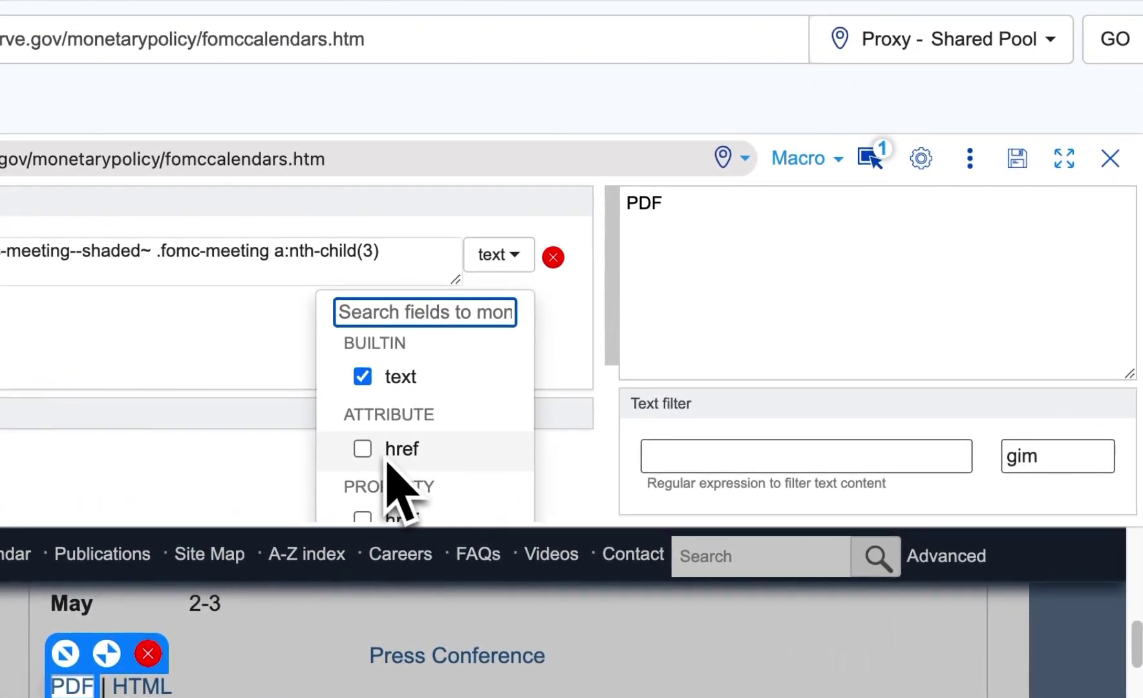
click(369, 452)
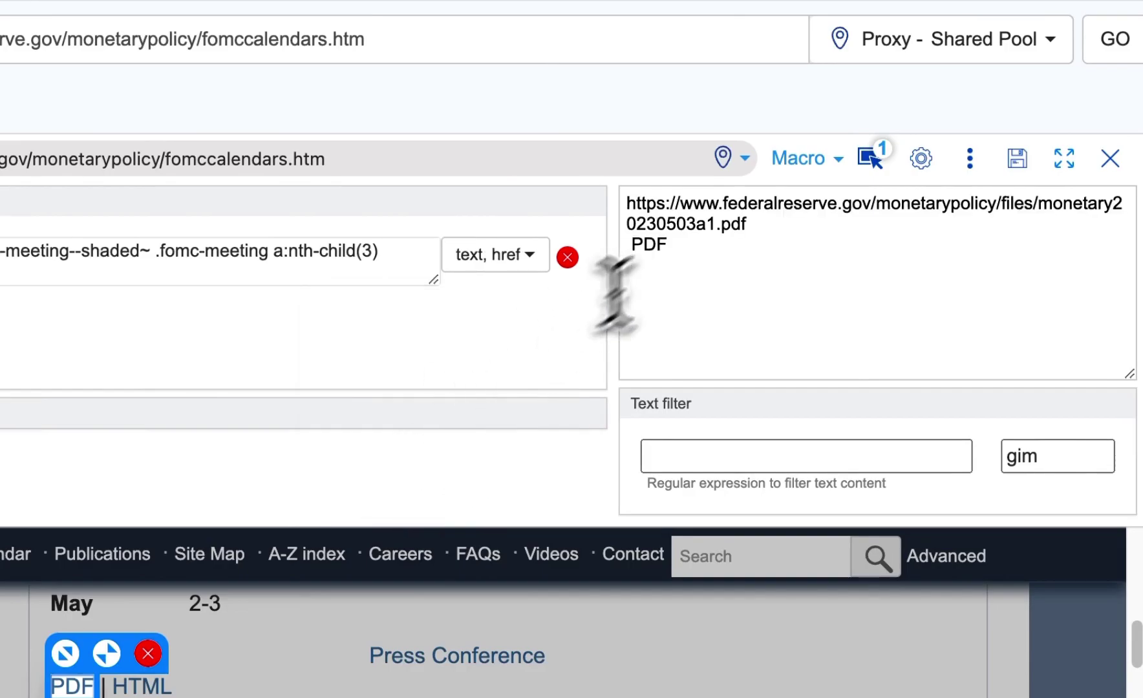
drag(758, 226, 625, 206)
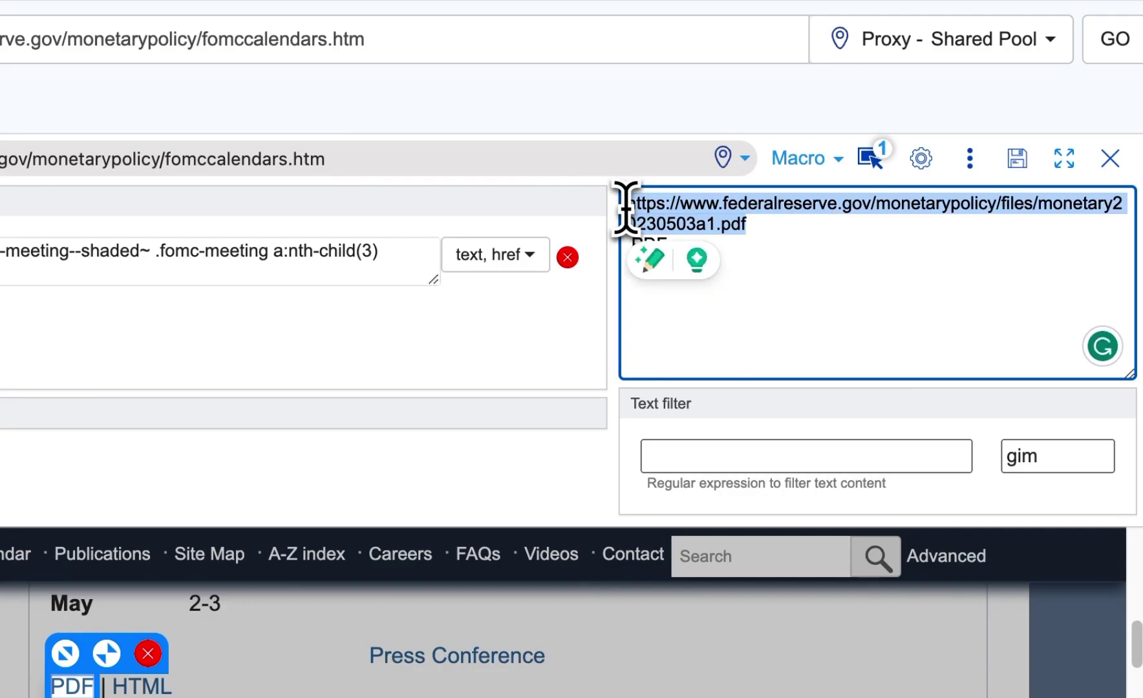
Step: Review the other field options available for the PDF link selector
click(494, 255)
scroll(454, 505, down, 3)
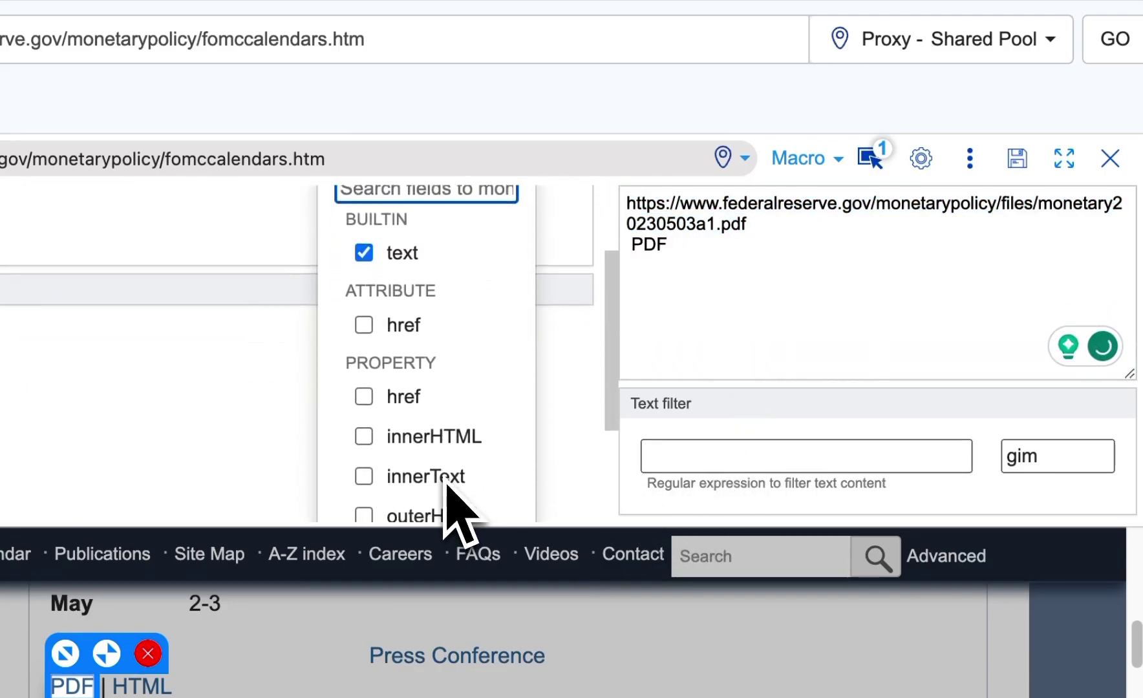
scroll(454, 505, down, 2)
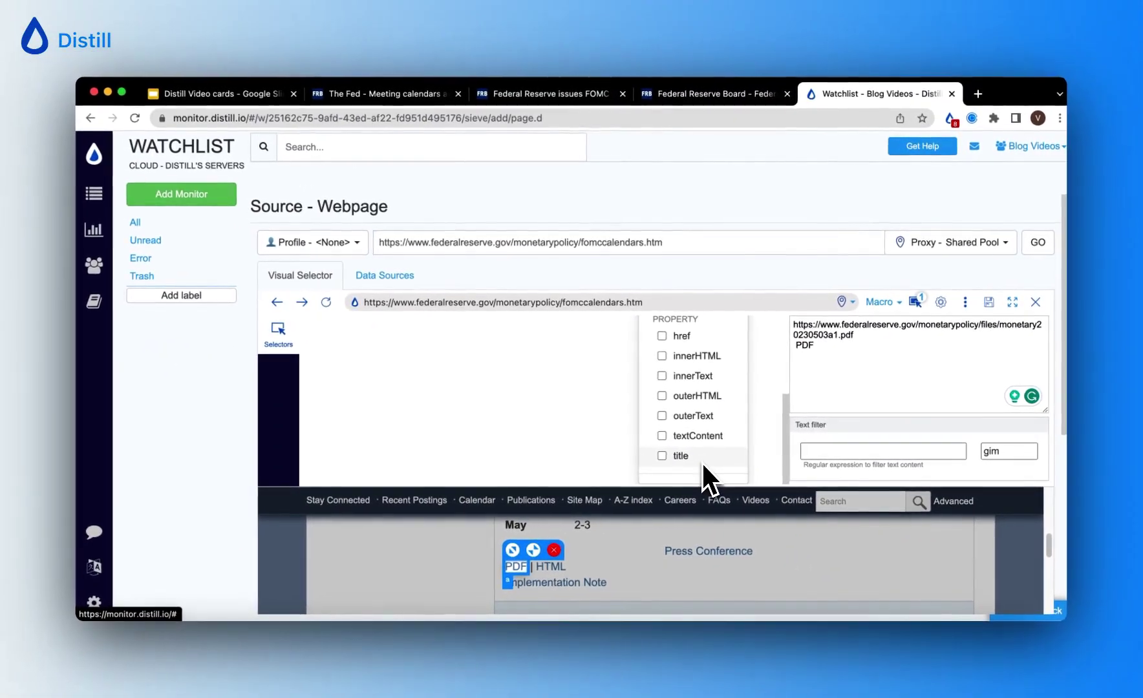
scroll(702, 463, up, 5)
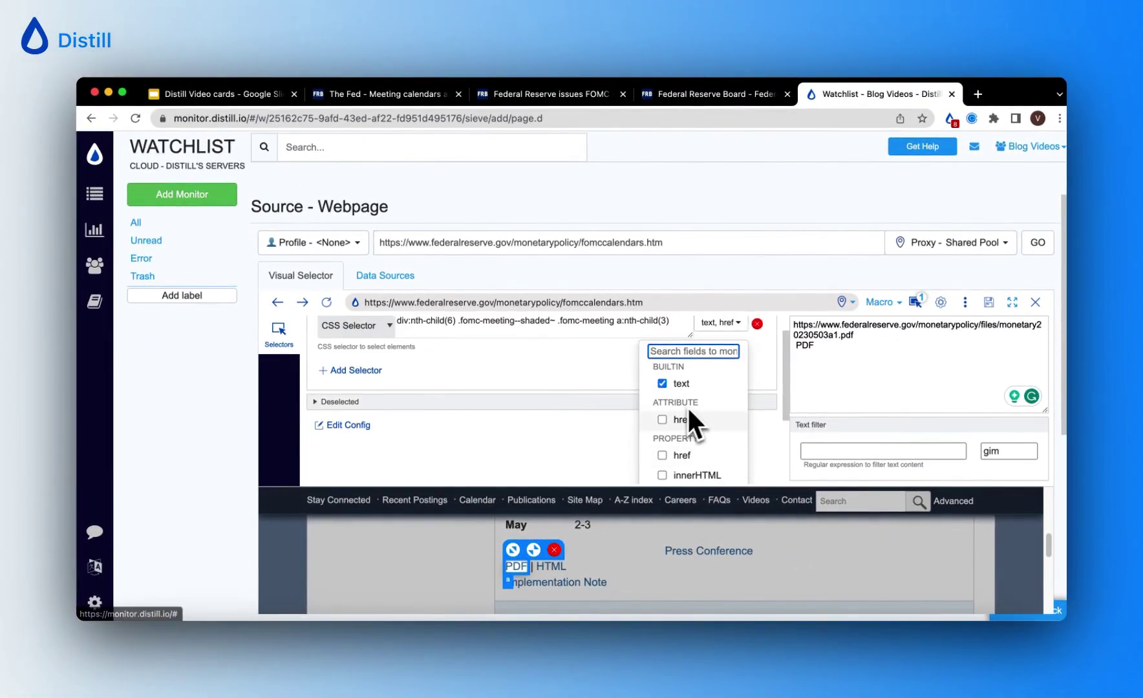
scroll(761, 354, up, 1)
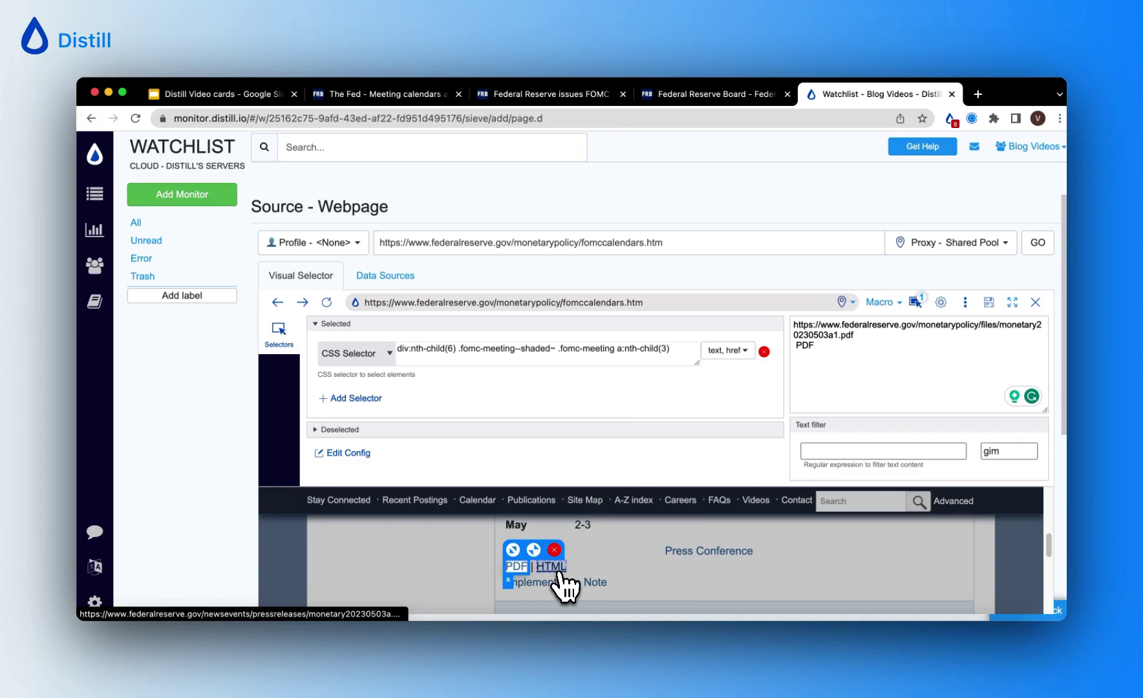
Step: Add the May HTML link as a second selector capturing both its text and href
click(559, 571)
drag(820, 357, 796, 357)
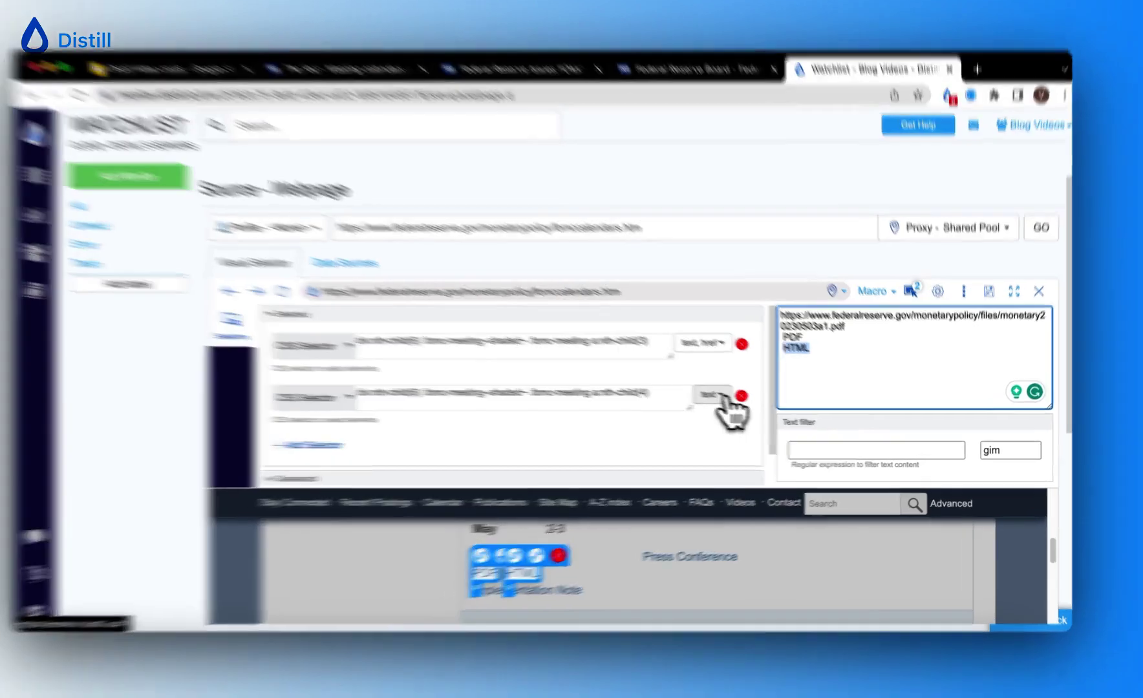
click(742, 401)
scroll(441, 455, down, 2)
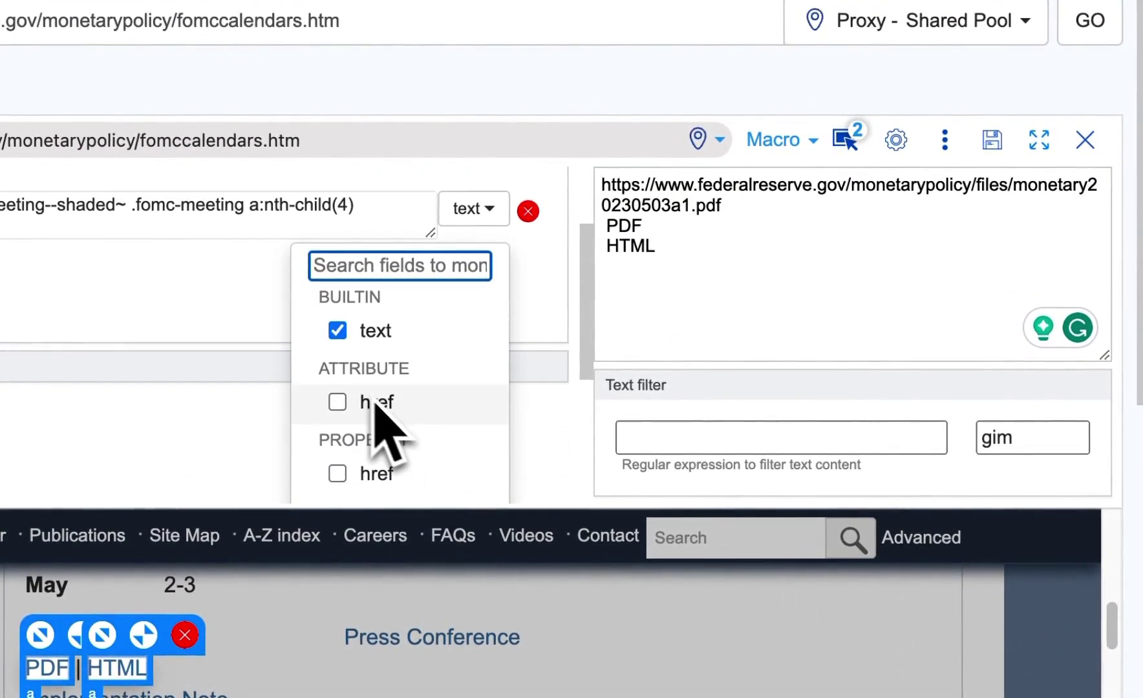
click(338, 404)
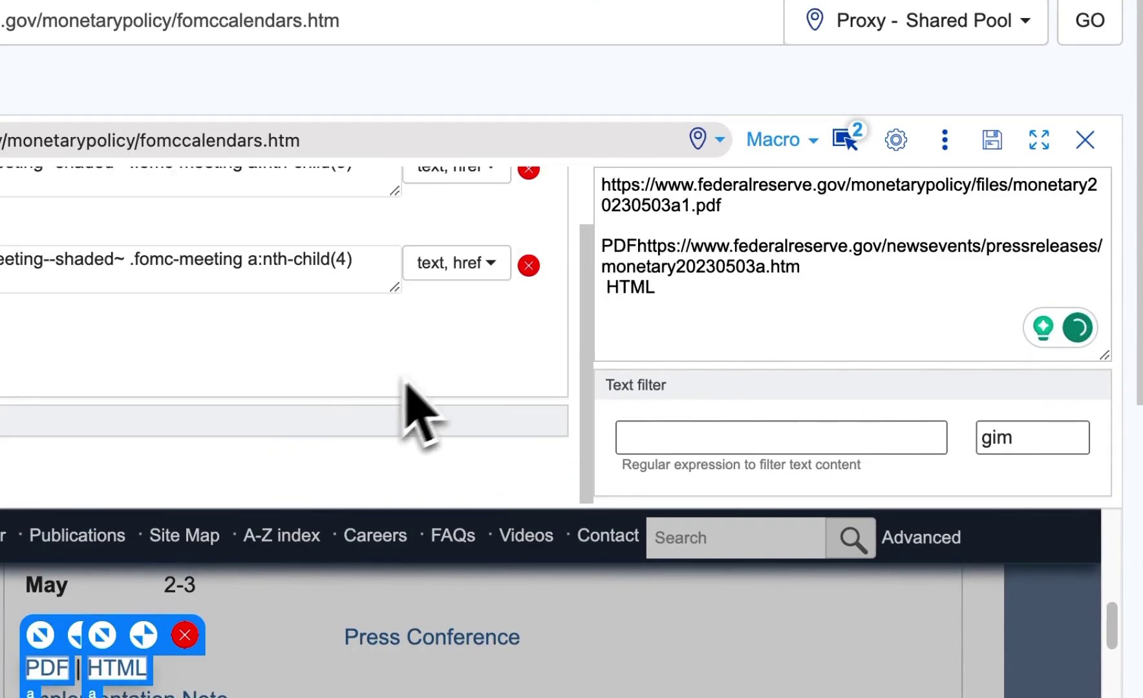
drag(800, 268, 605, 255)
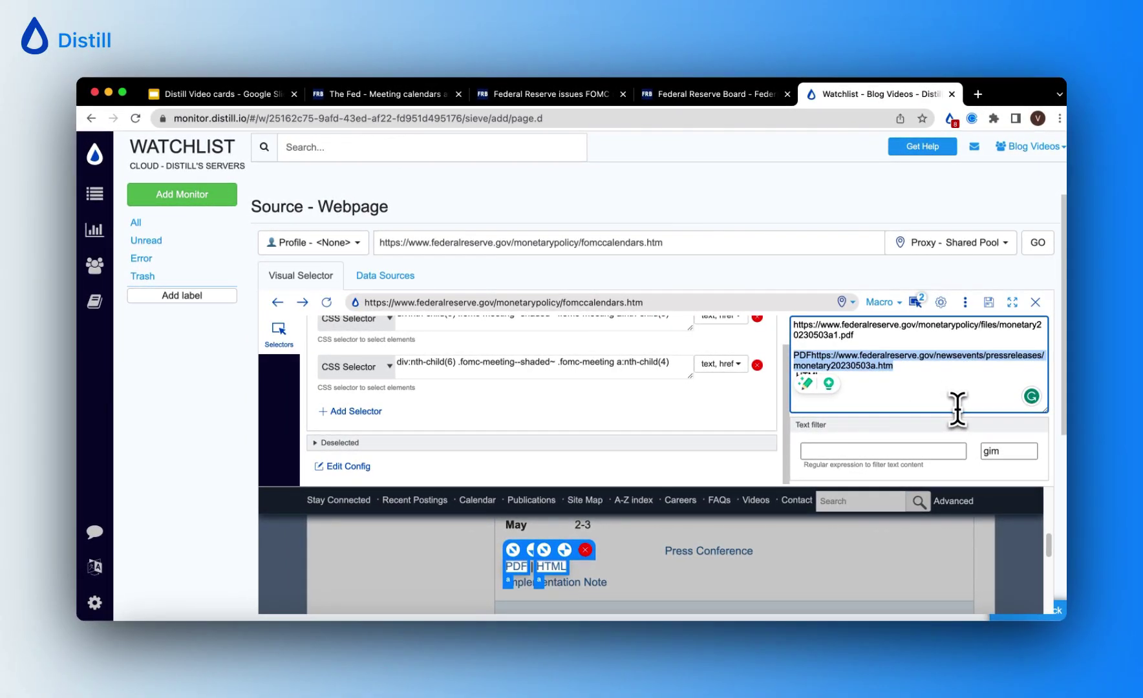
Step: Save the selections and remove the monitor's Email notification action
click(988, 304)
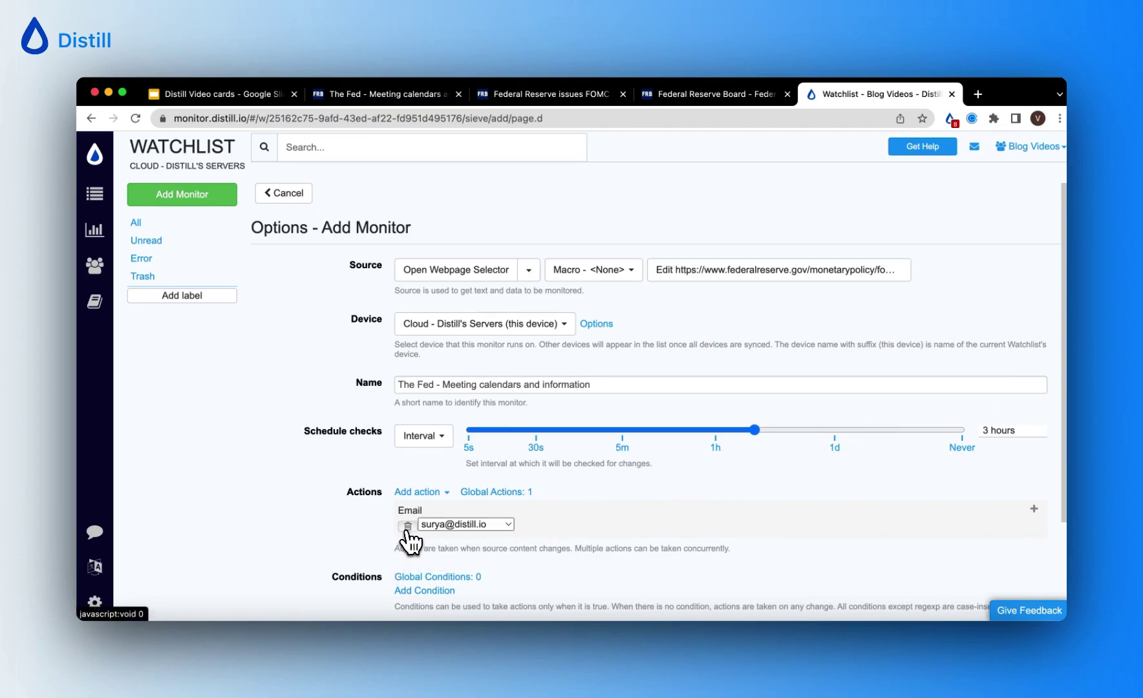
click(407, 525)
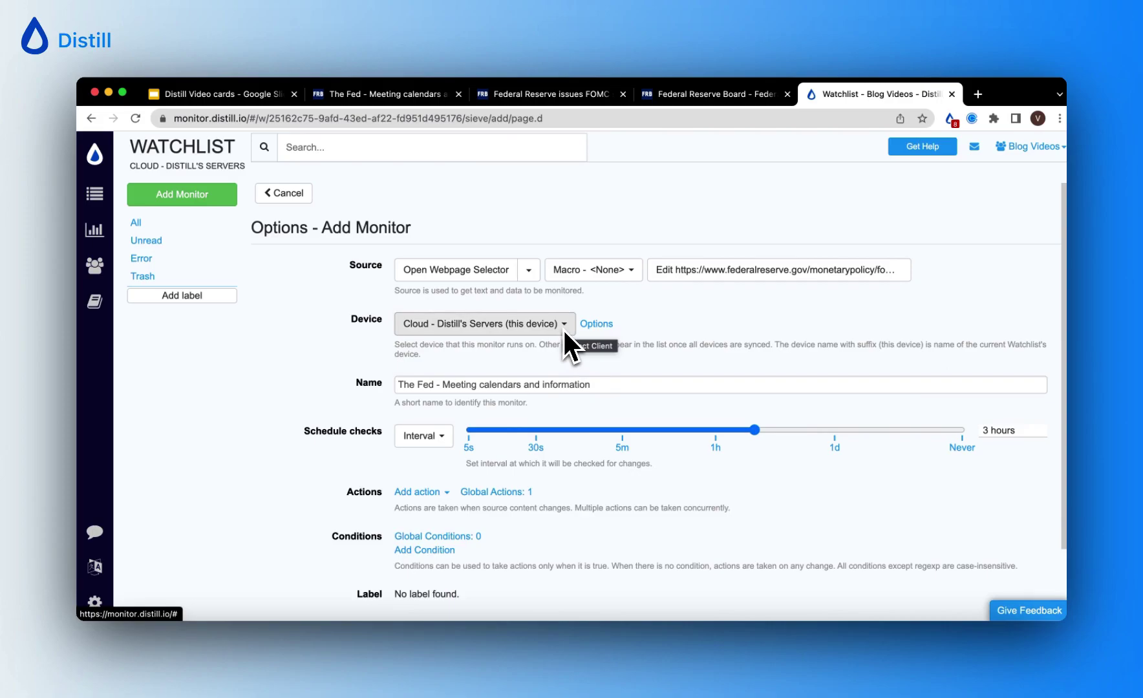
drag(593, 387, 393, 381)
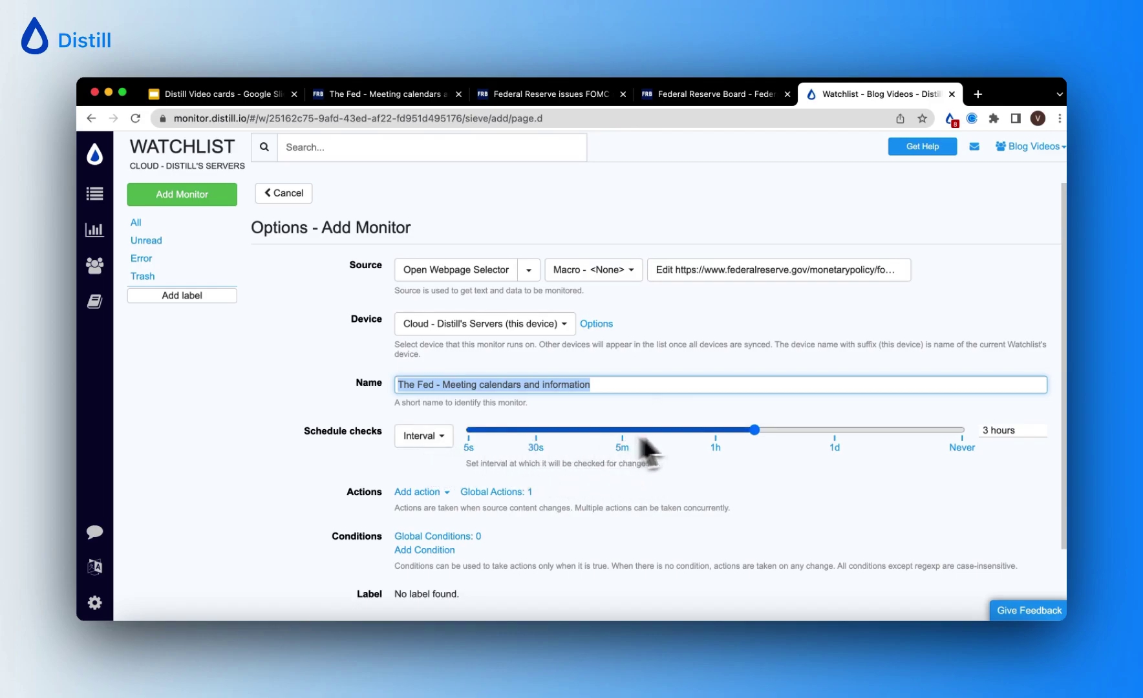
Step: Set checks to every 1 hour and save the monitor without adding any action
click(716, 433)
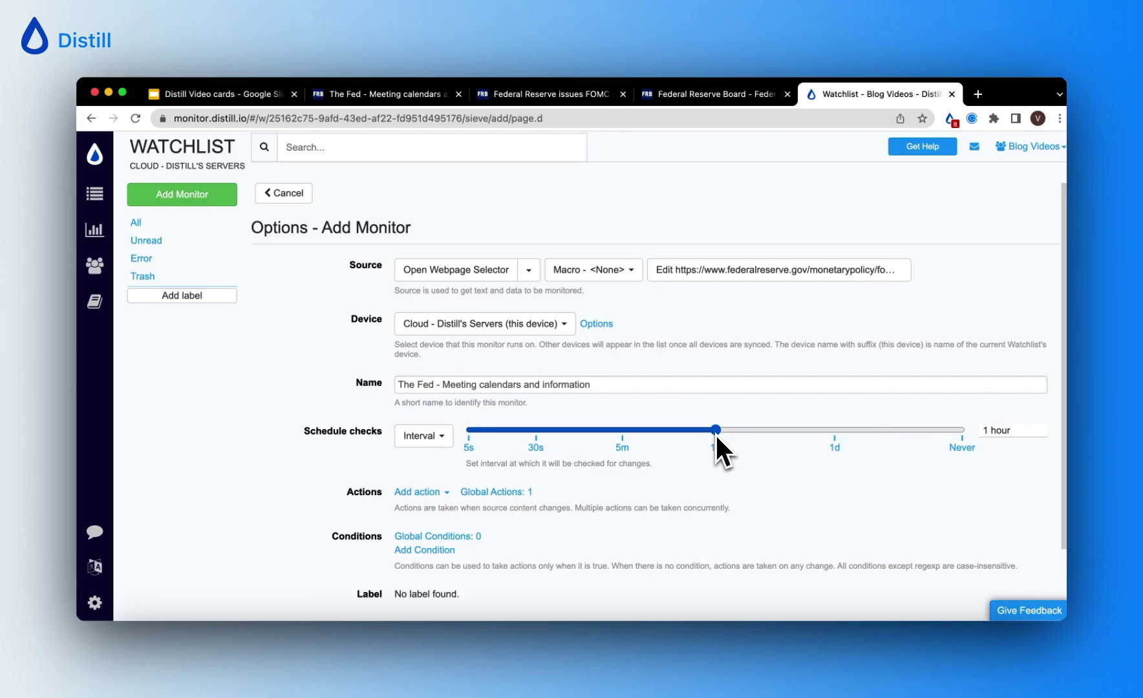
click(429, 492)
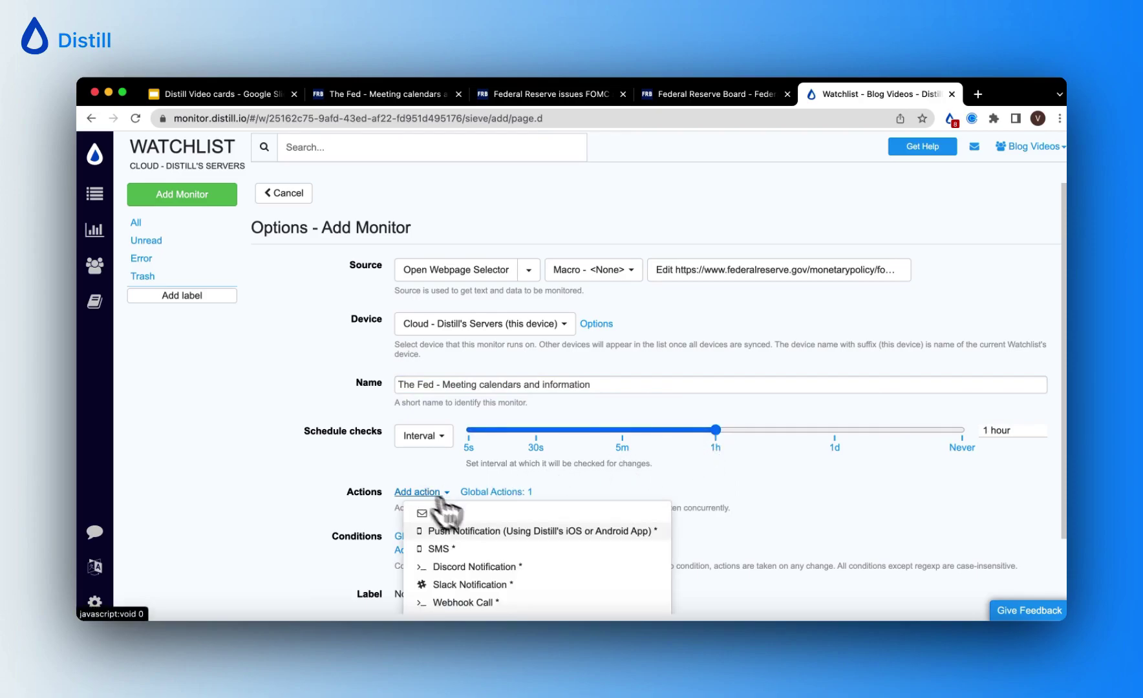
scroll(524, 548, down, 3)
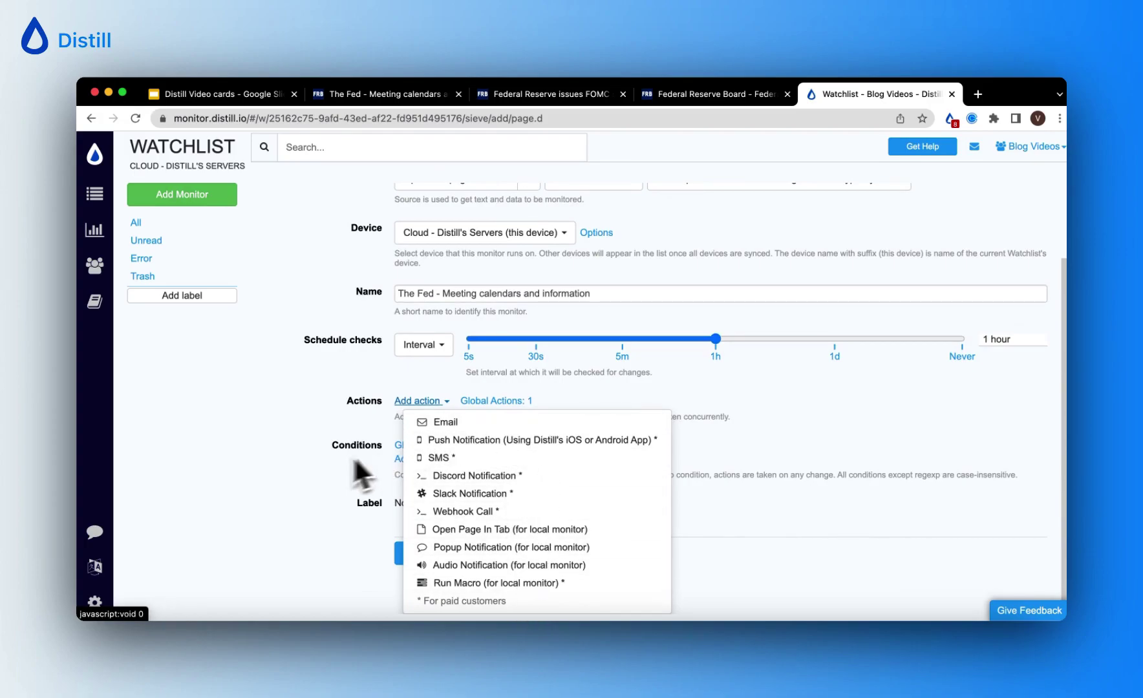
click(326, 479)
click(439, 574)
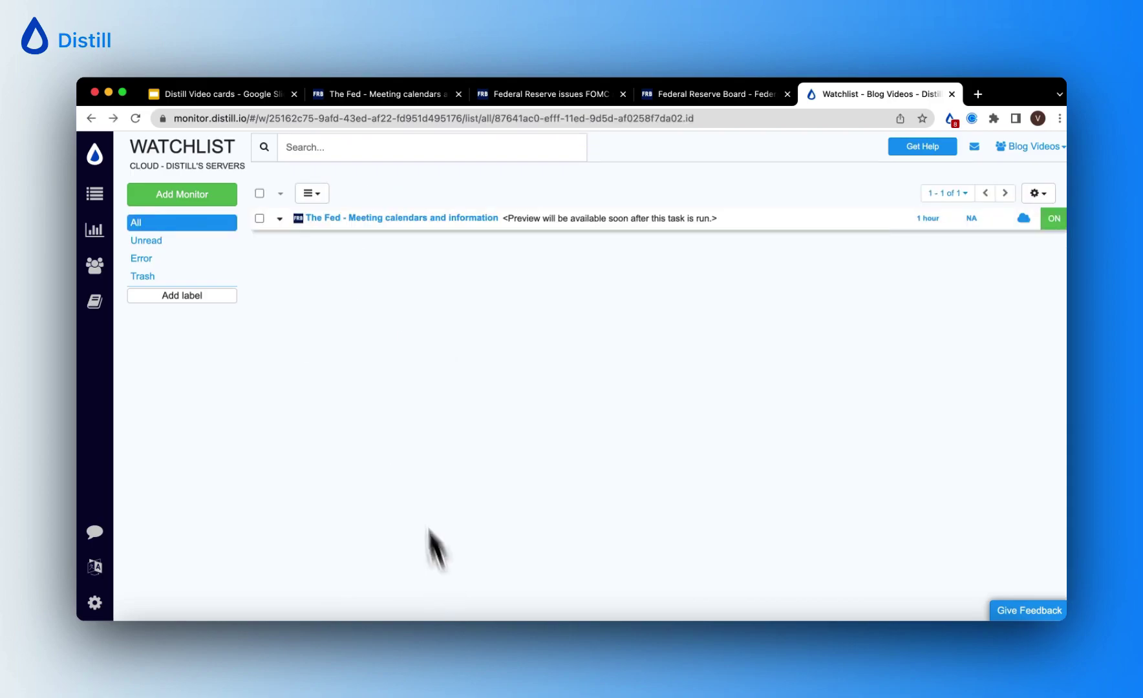
Step: Run an immediate check on the FOMC calendar monitor and open its captured snapshot
click(259, 221)
click(319, 195)
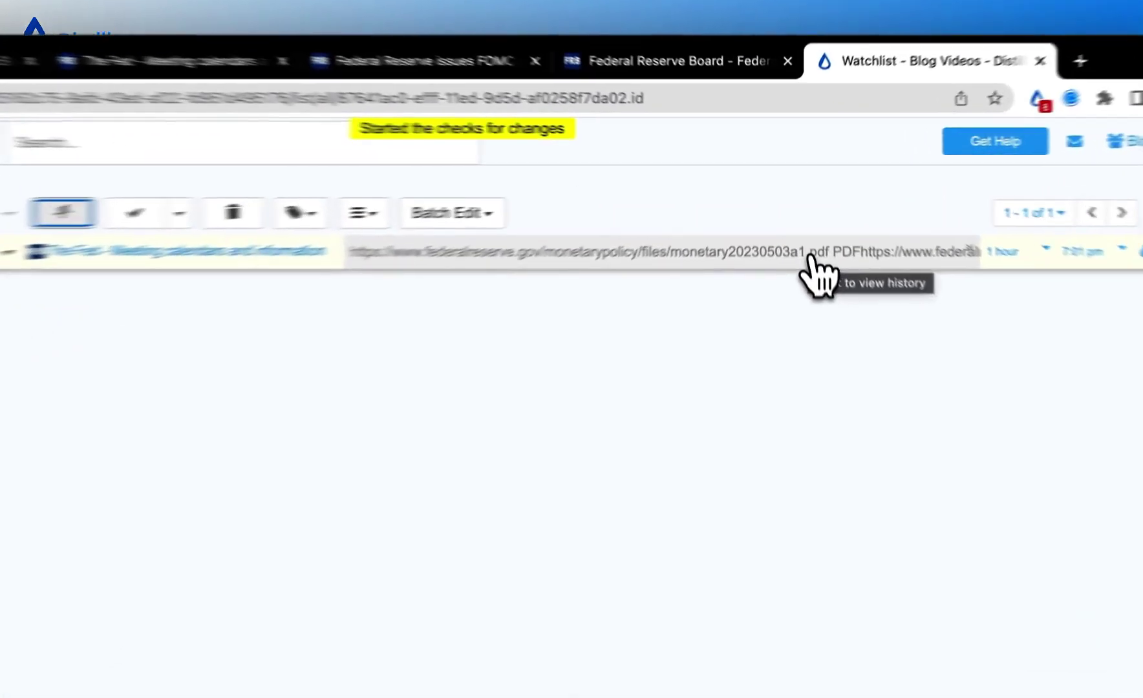
click(802, 223)
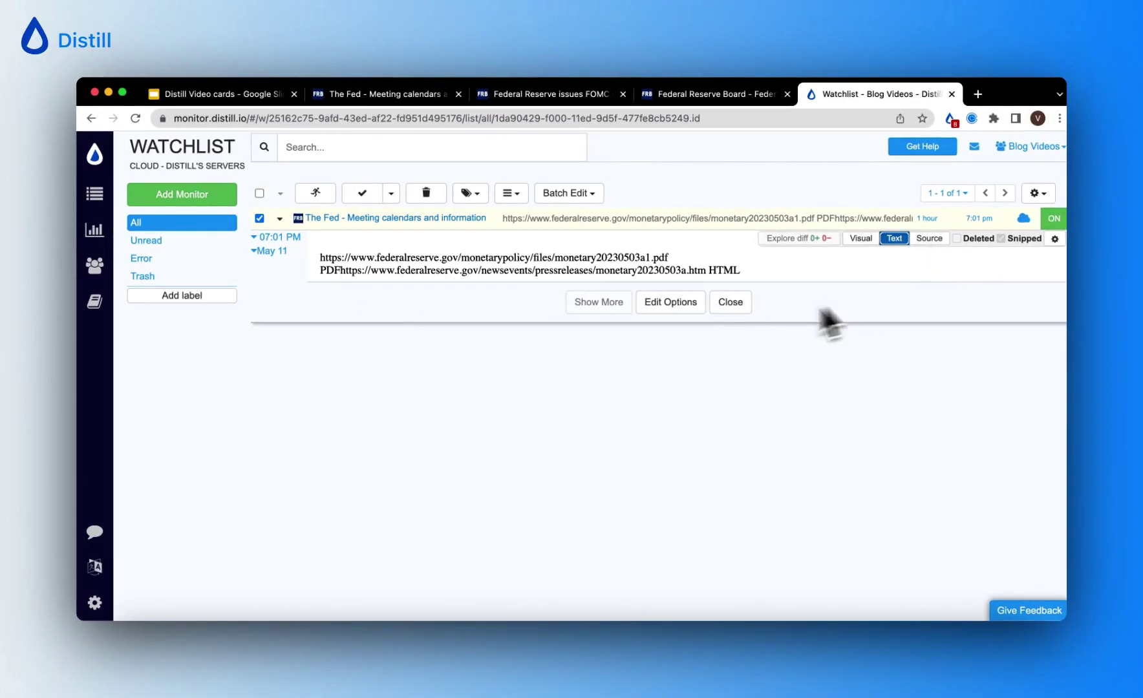
Step: Close the snapshot history panel to return to the watchlist
click(731, 302)
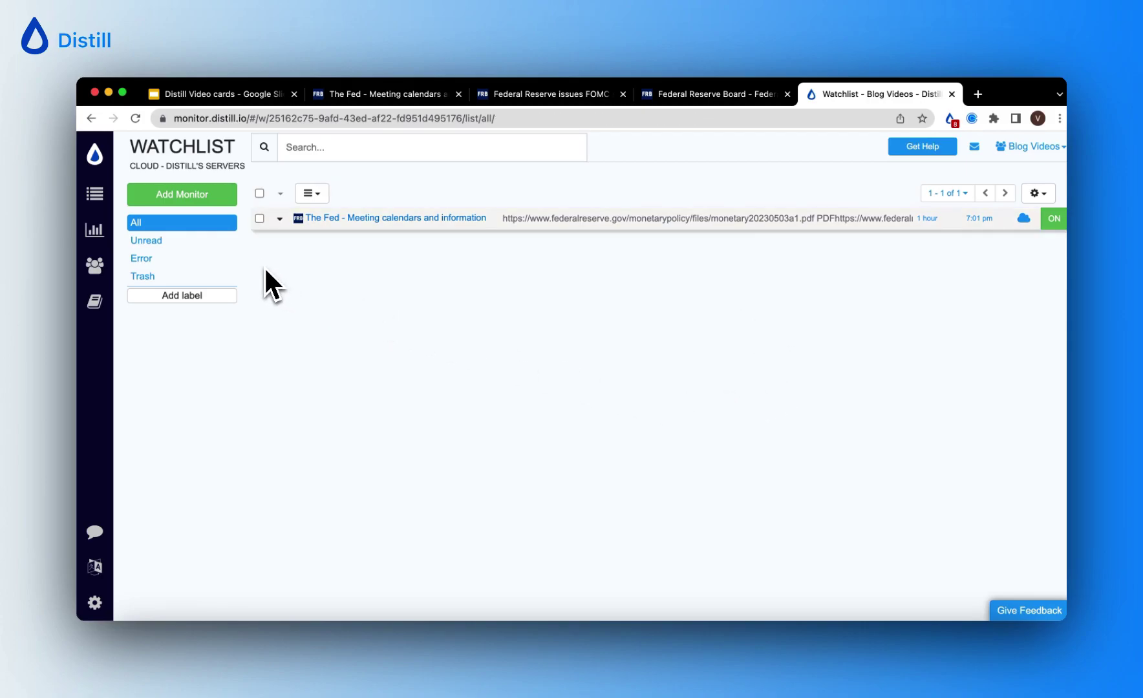